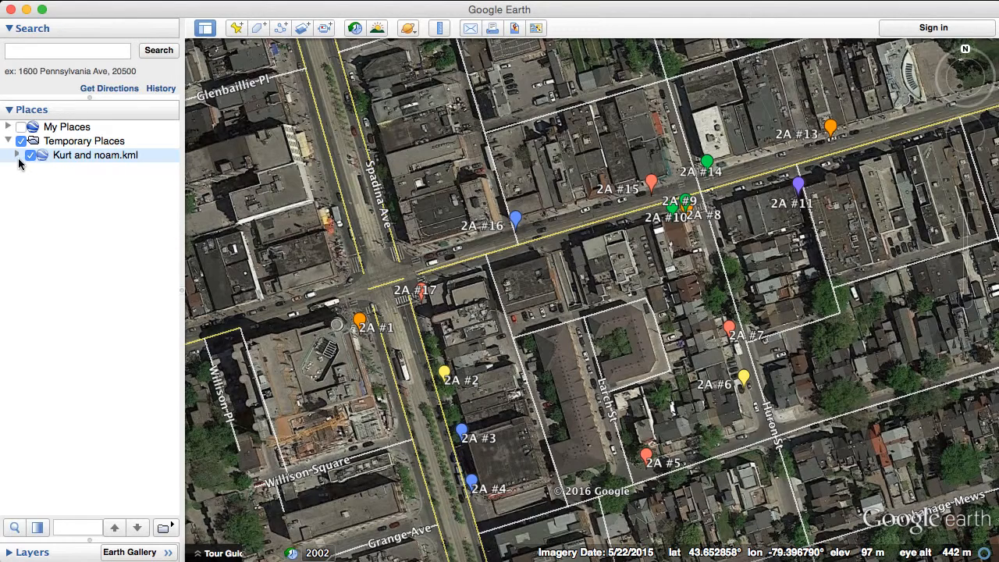
- Expand the KML folder in Temporary Places and select the Asia in Toronto tour at the end of its contents
left_click(16, 154)
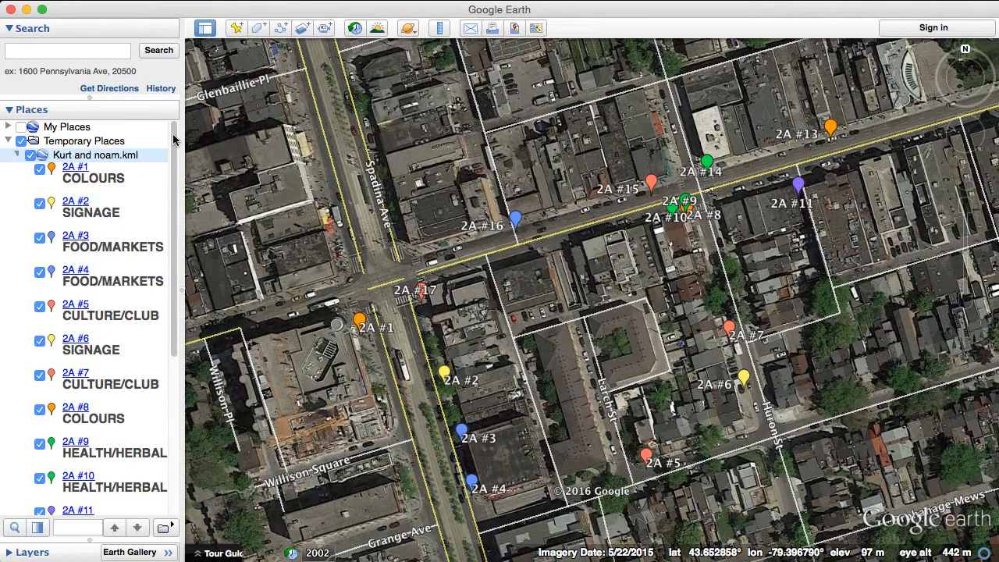
left_click_drag(175, 139, 169, 307)
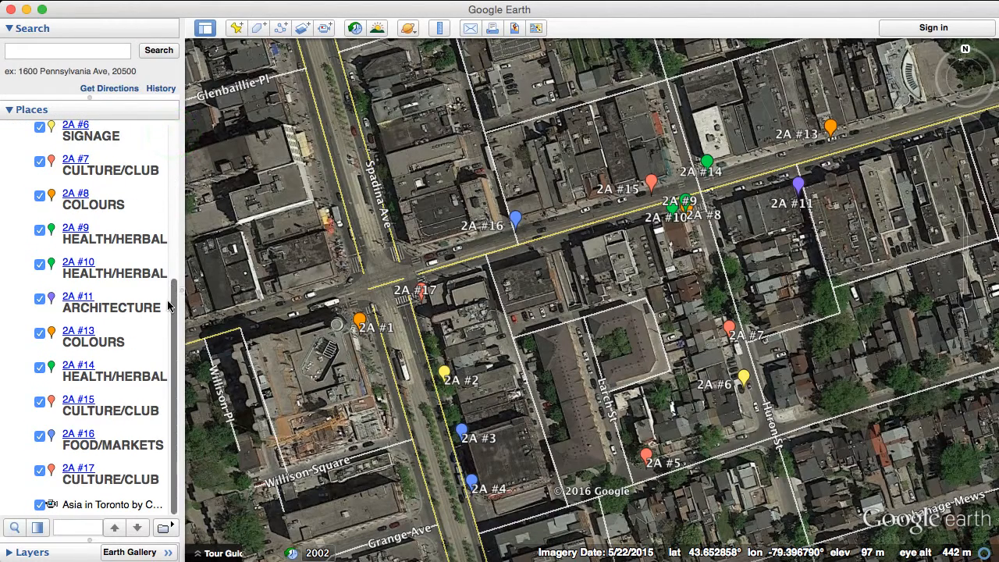
left_click(93, 505)
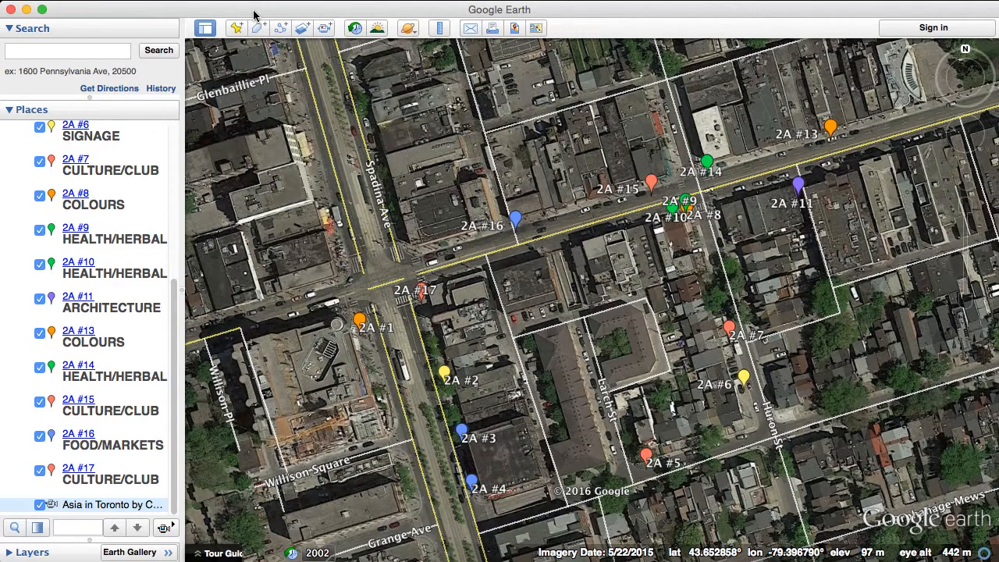
- Record a new tour with microphone narration while playing the selected Asia in Toronto tour, and end the recording
left_click(324, 29)
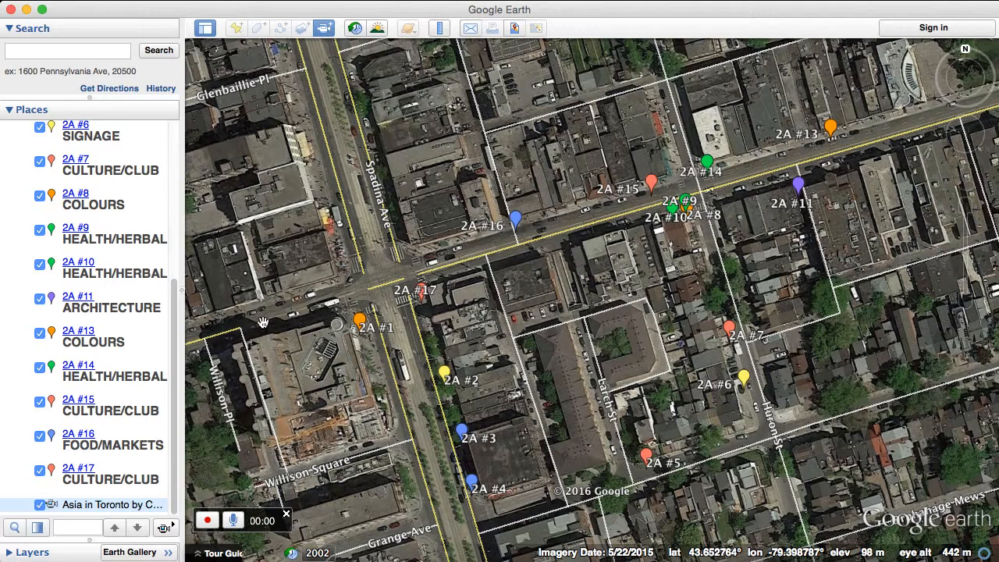
left_click(234, 521)
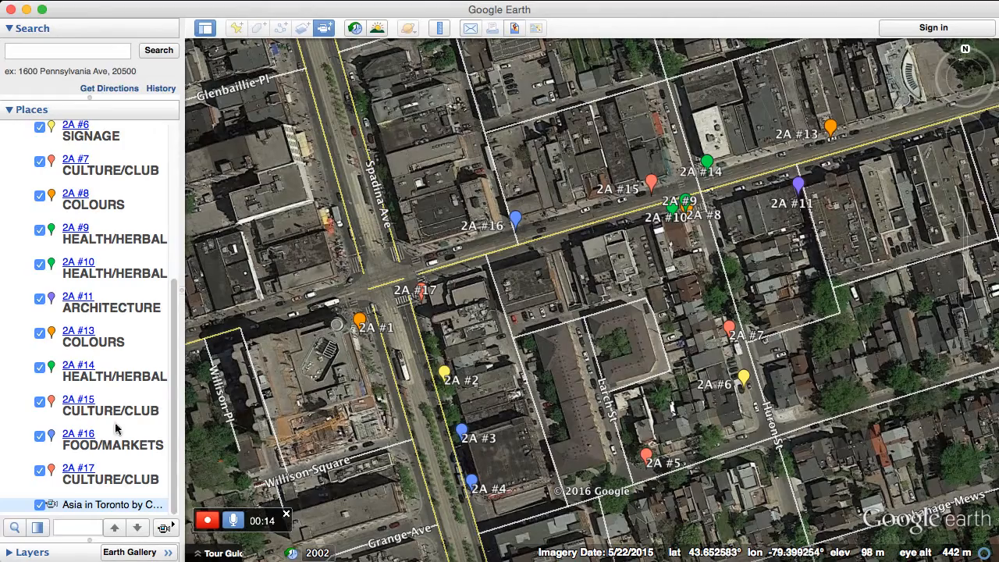
left_click(164, 529)
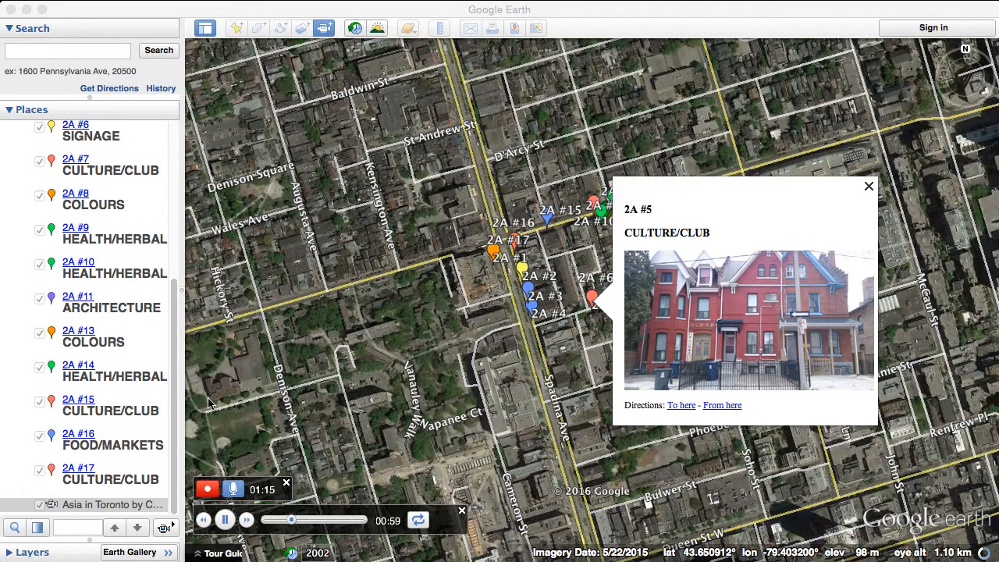
left_click(207, 490)
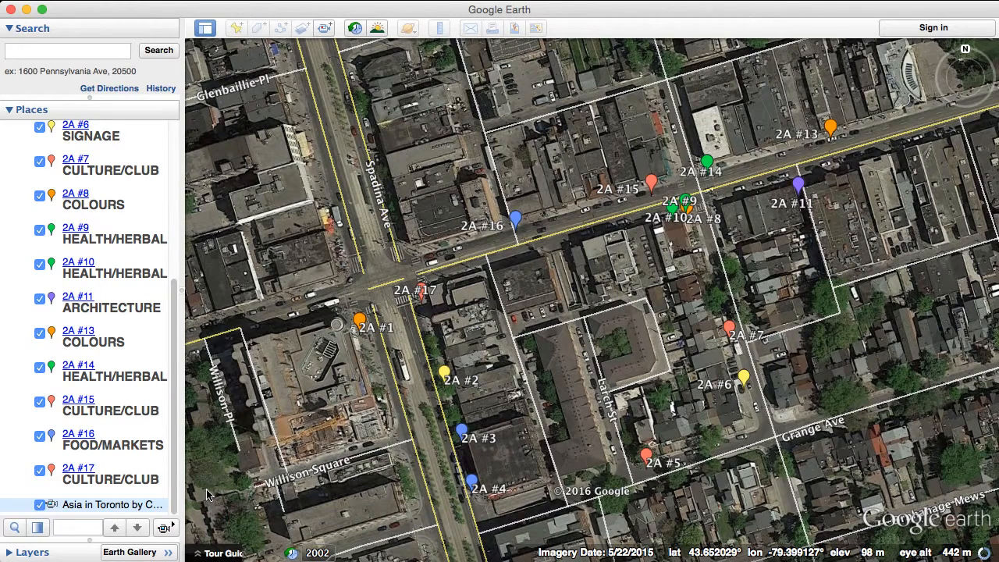
- Pause playback of the recorded tour and save it under the name AUDIO TOUR
mouse_move(216, 493)
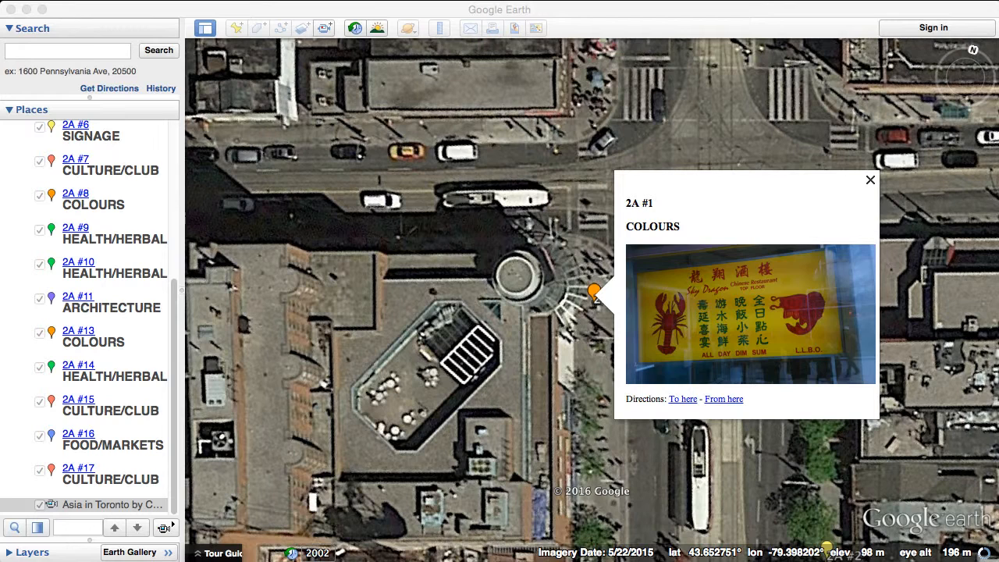
left_click(224, 521)
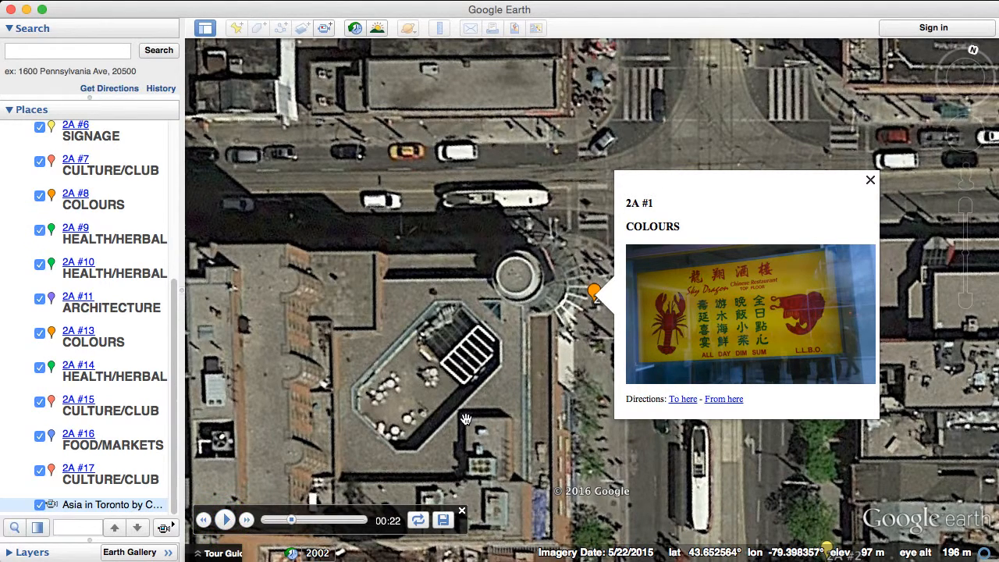
left_click(443, 521)
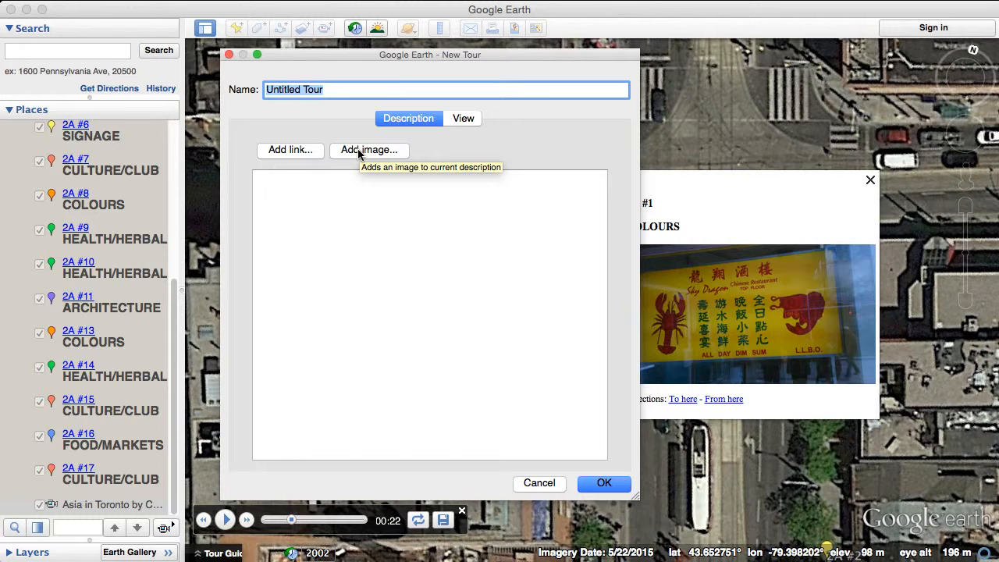
type("AUDIO")
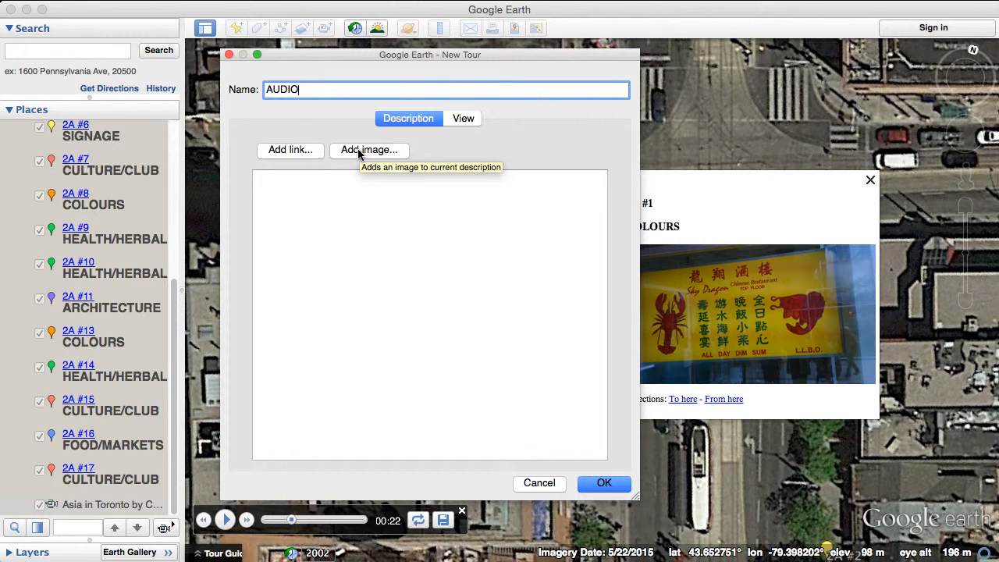
type(" TOUR")
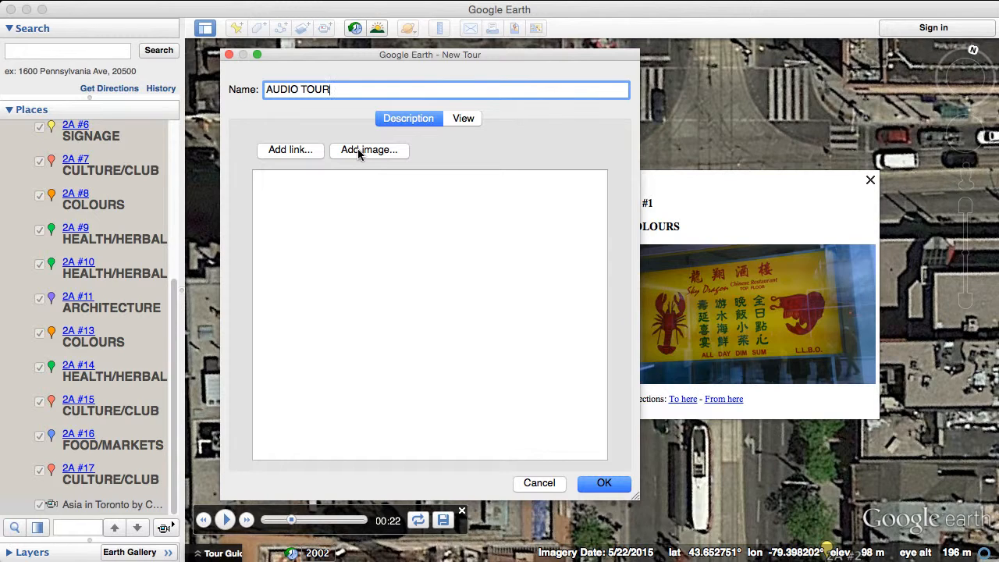
key("Return")
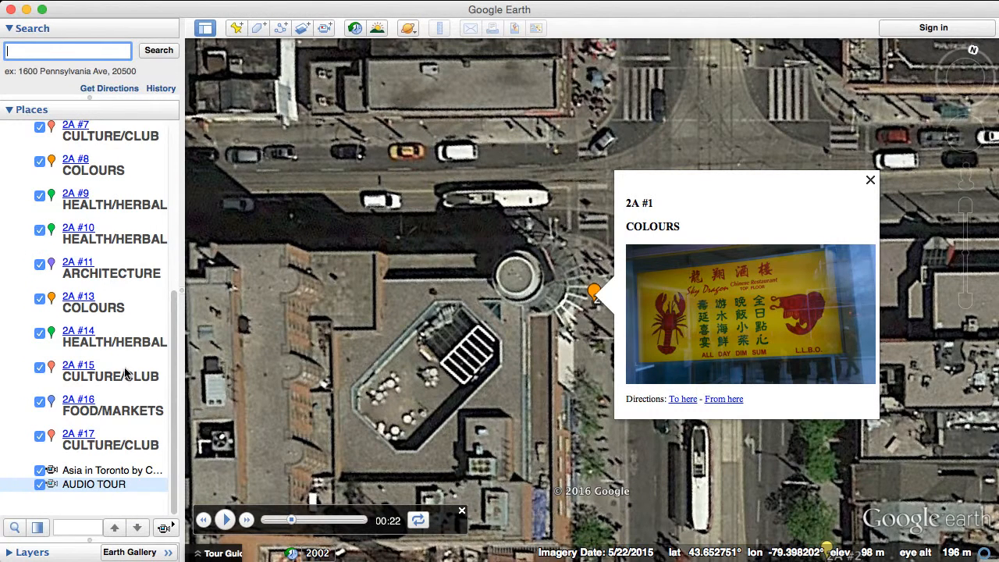
- Delete the original Asia in Toronto tour from the KML folder
left_click(79, 472)
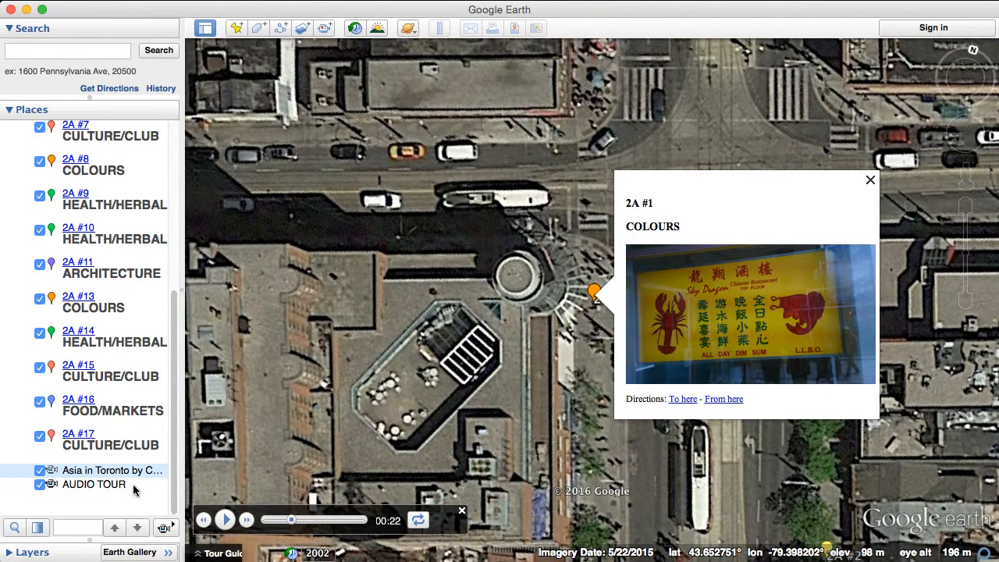
right_click(86, 472)
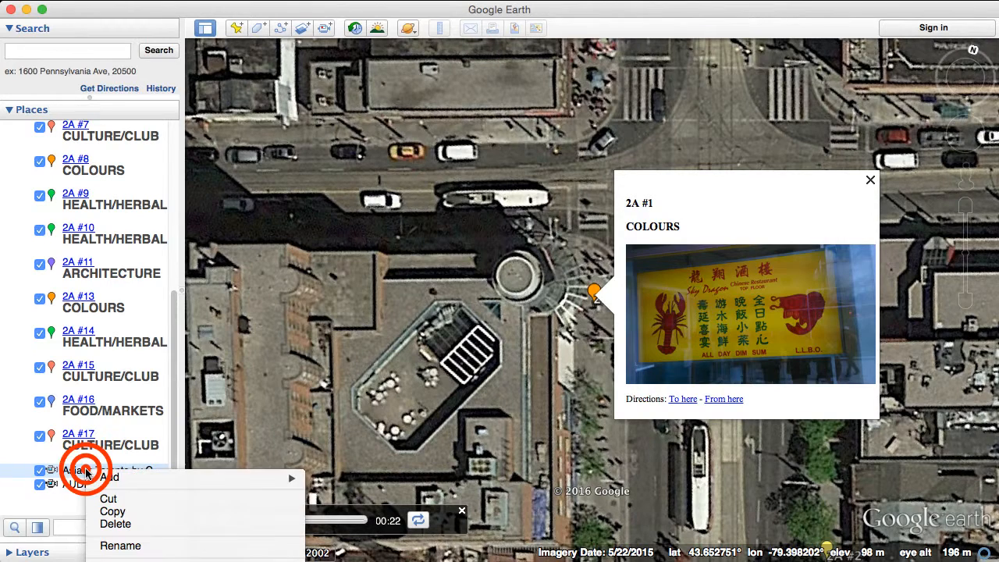
left_click(117, 523)
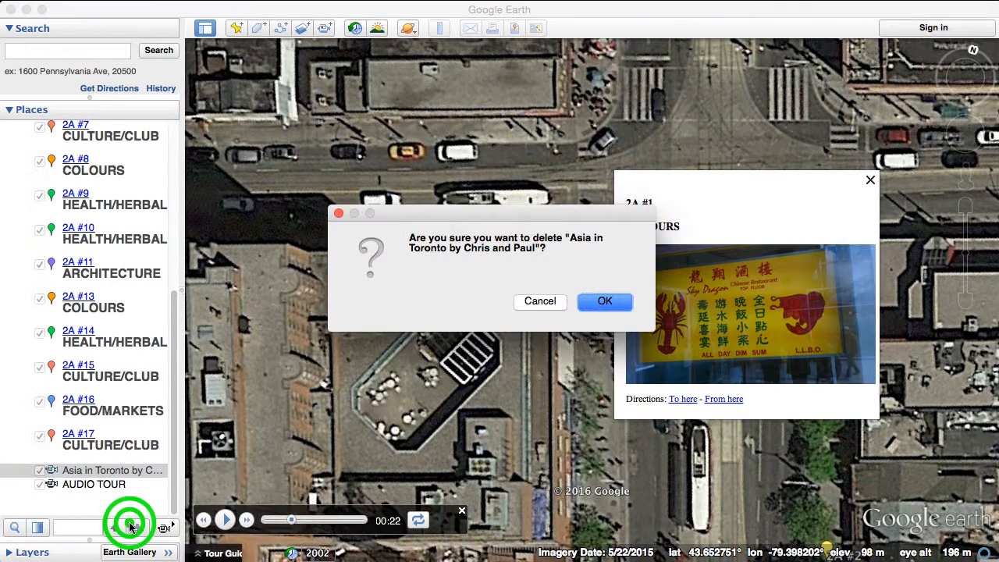
left_click(605, 302)
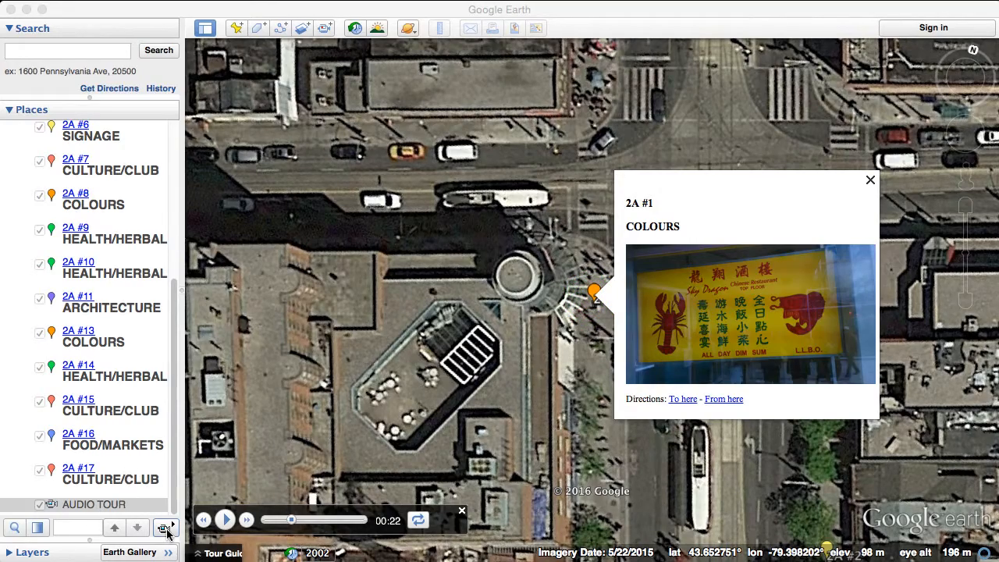
- Rewind the tour playback to the start and move AUDIO TOUR to the beginning of the KML folder, above placemark 2A #1
left_click_drag(291, 521, 260, 529)
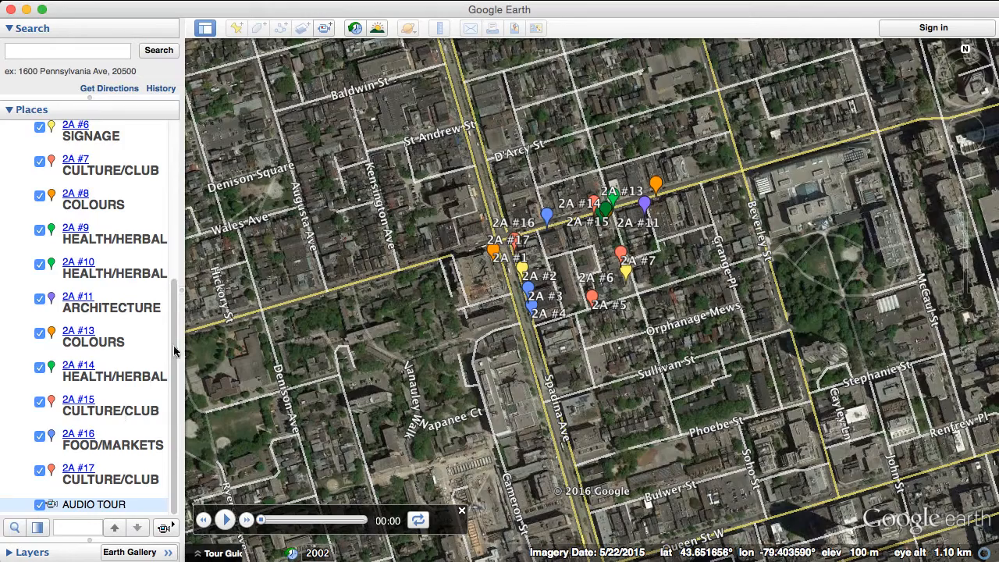
scroll(174, 351, "up", 10)
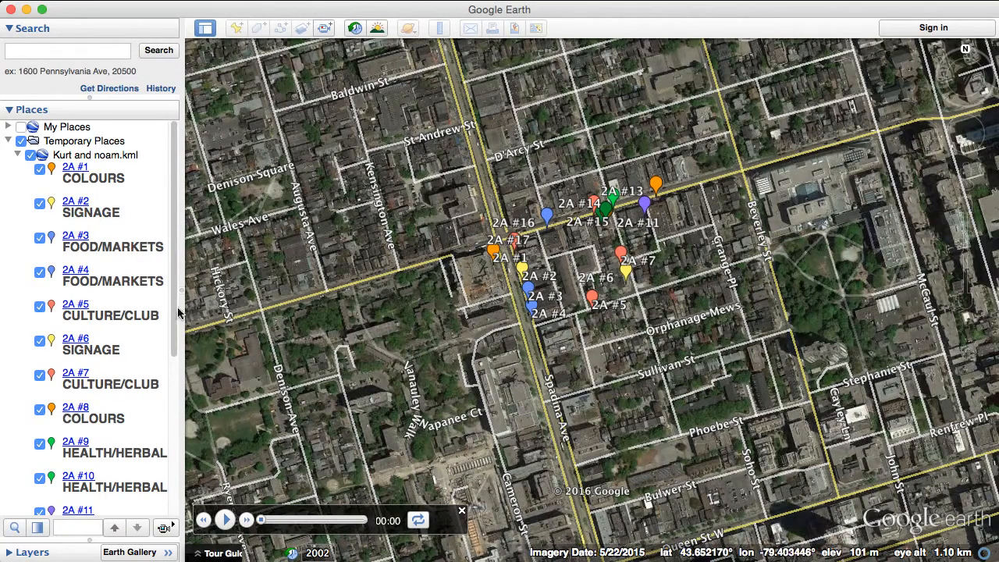
left_click_drag(175, 329, 243, 470)
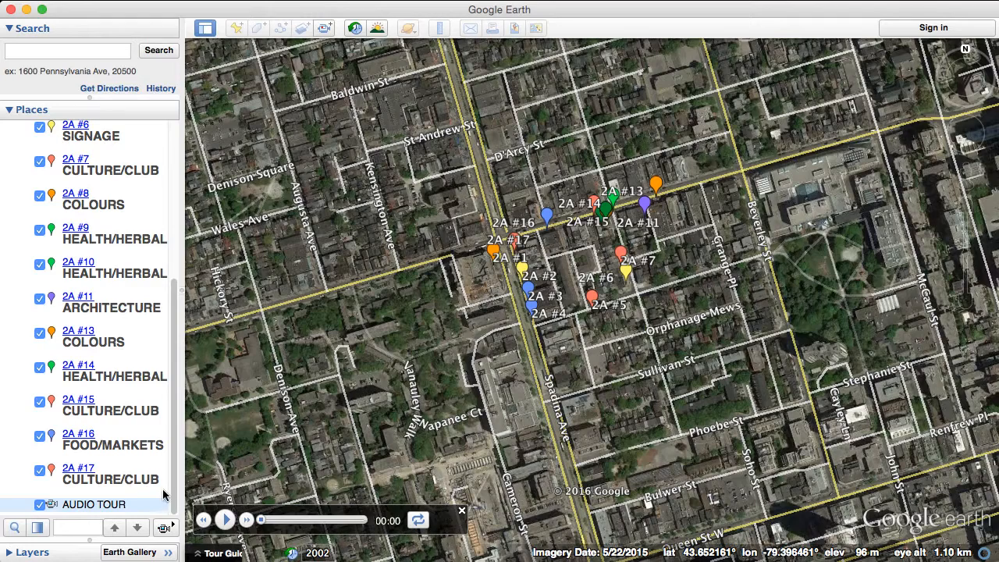
scroll(175, 484, "up", 5)
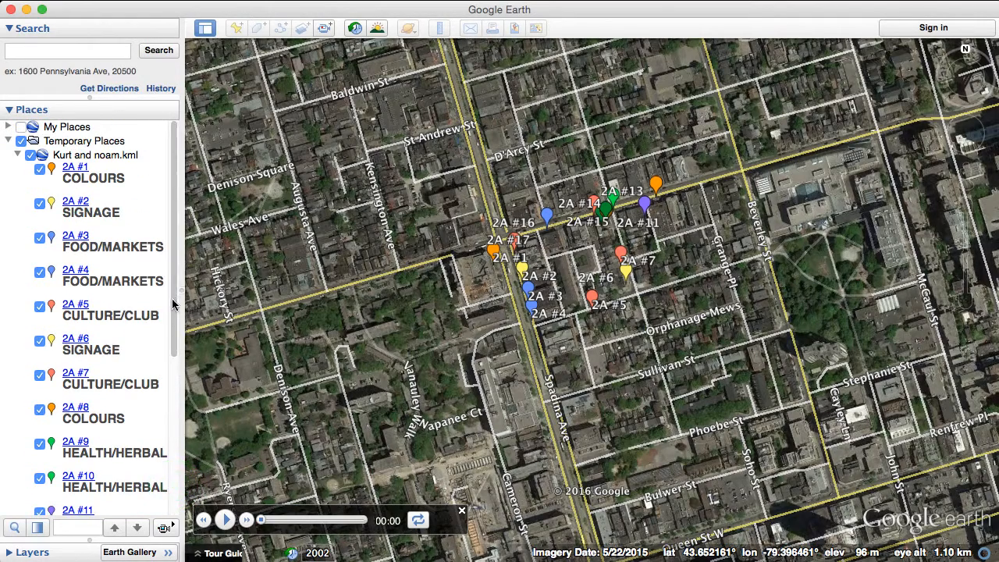
left_click_drag(173, 304, 174, 433)
left_click_drag(75, 503, 84, 167)
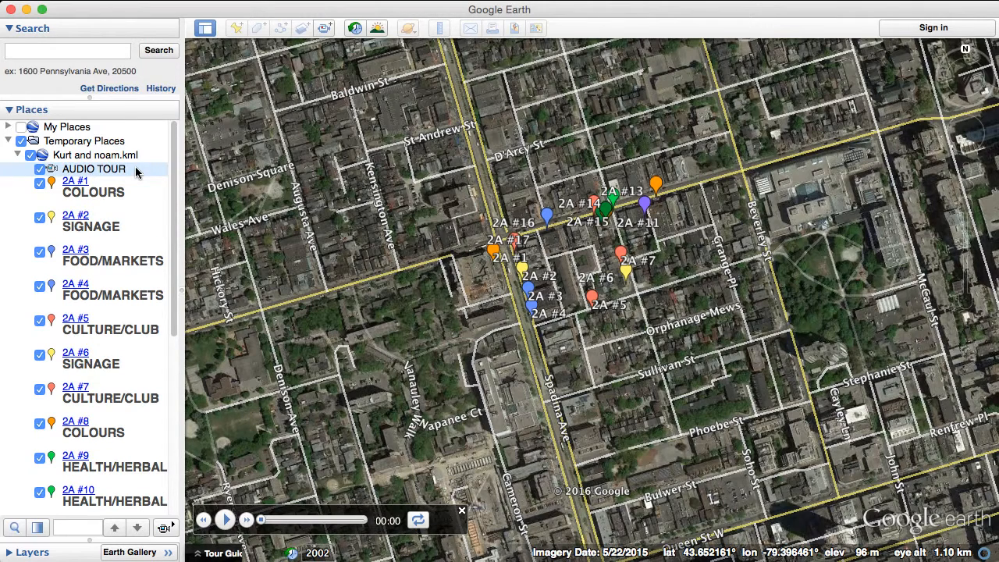
- Start saving the whole KML folder as a place file, with Kmz (*.kmz) as the file type
left_click(100, 171)
left_click(65, 155)
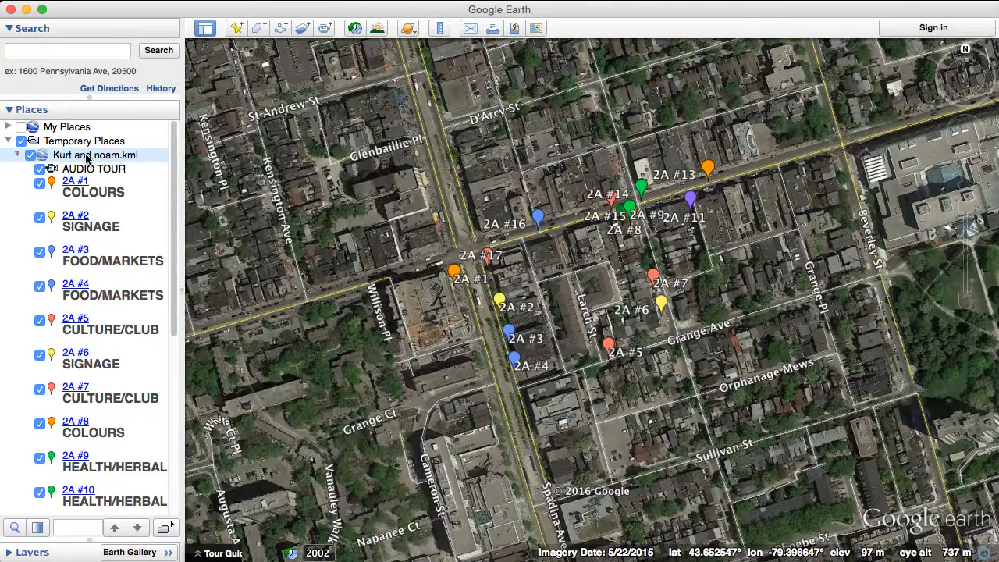
right_click(85, 156)
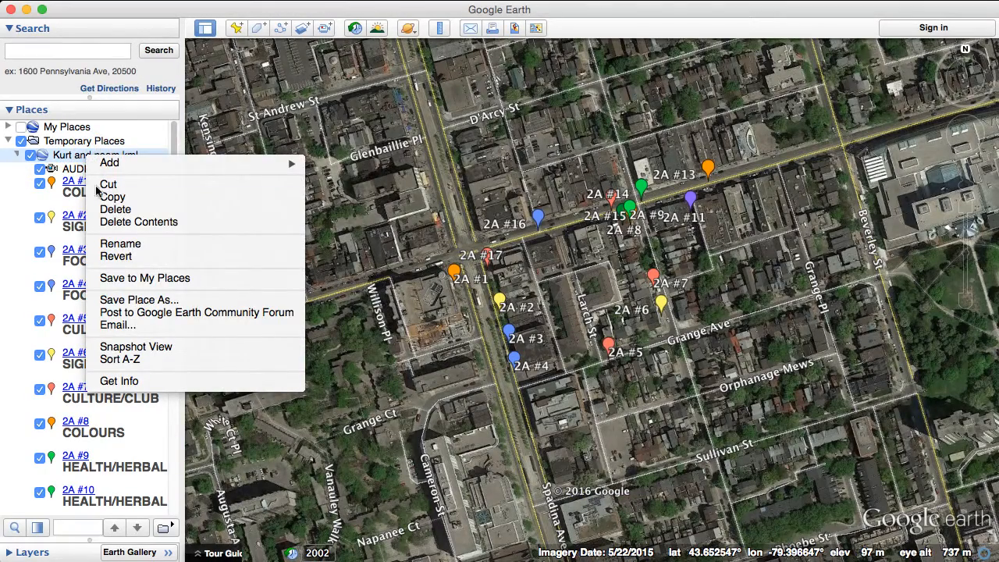
left_click(125, 301)
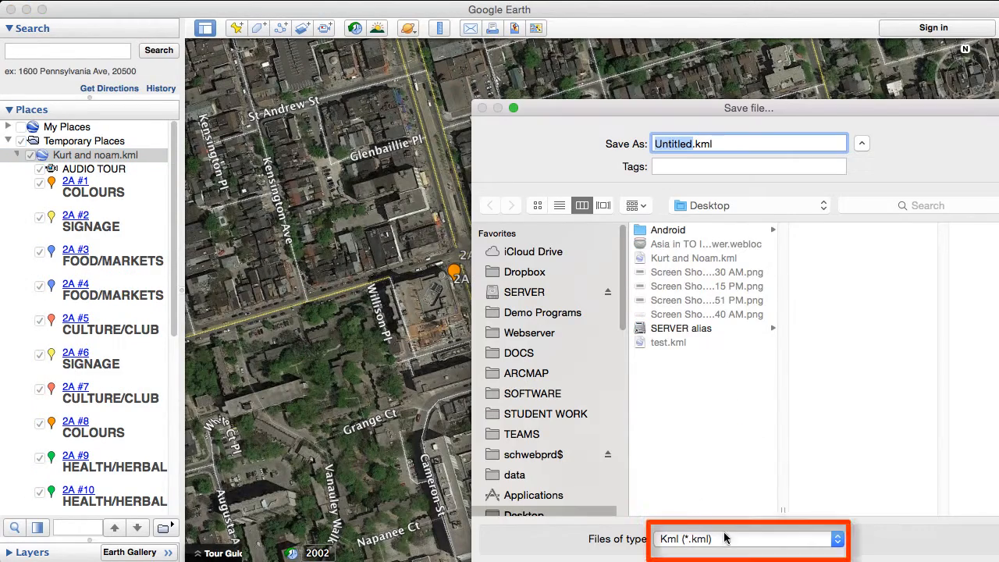
left_click(724, 538)
left_click(724, 551)
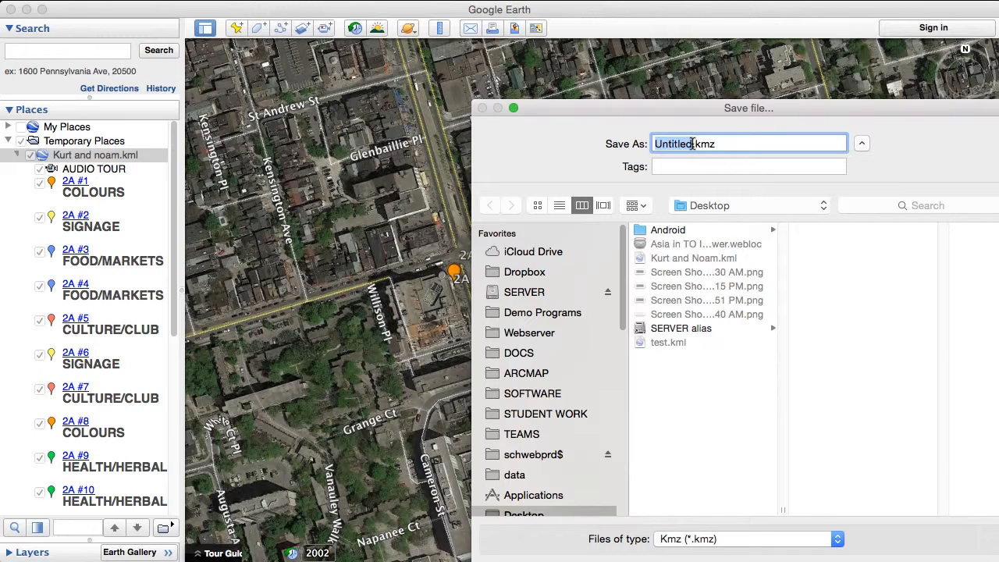
- Name the KMZ file with the two authors' first names in possessive form followed by "Asia Tour", and save it to the Desktop
type("K")
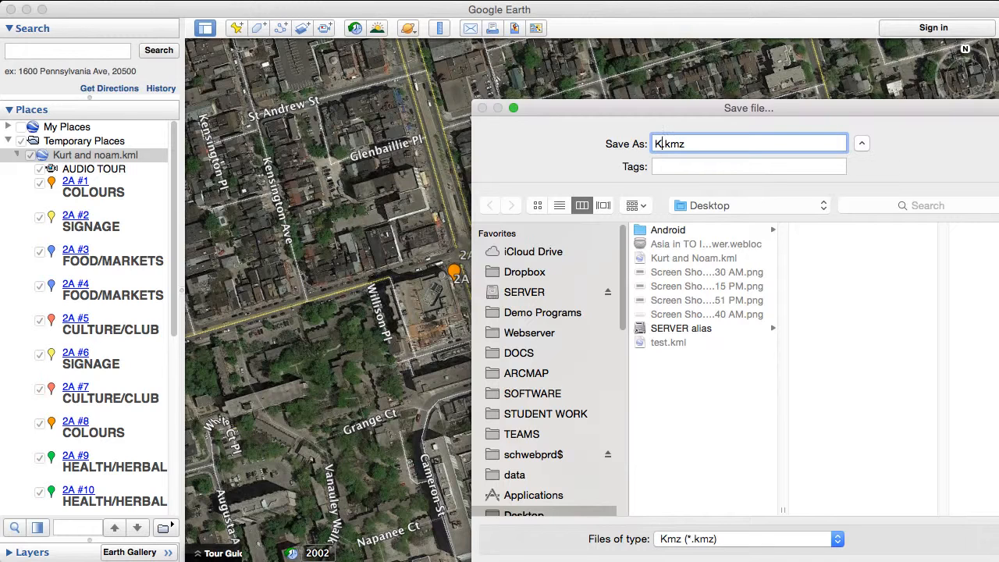
type("urt and Noam's ")
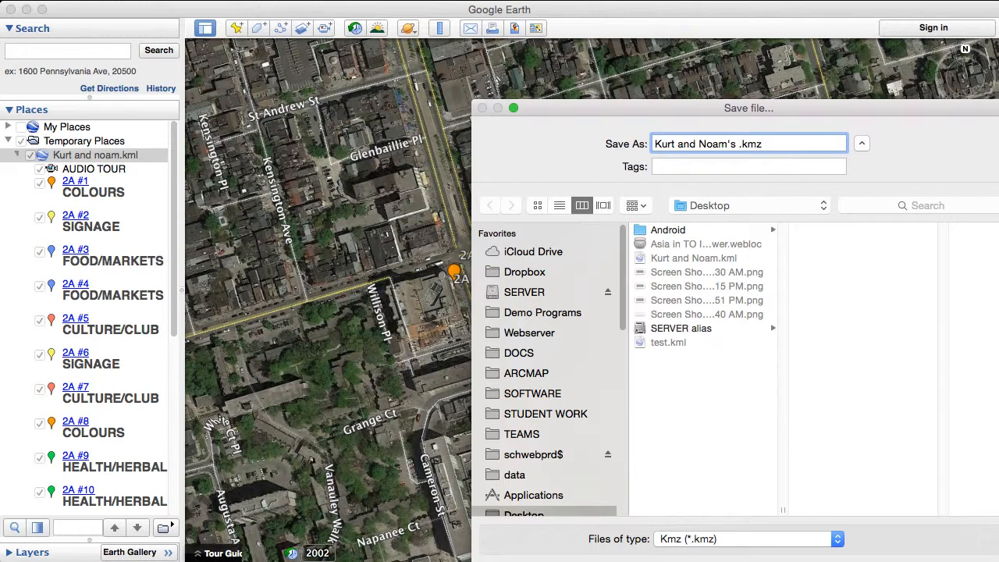
type("Asia Tour")
double_click(911, 104)
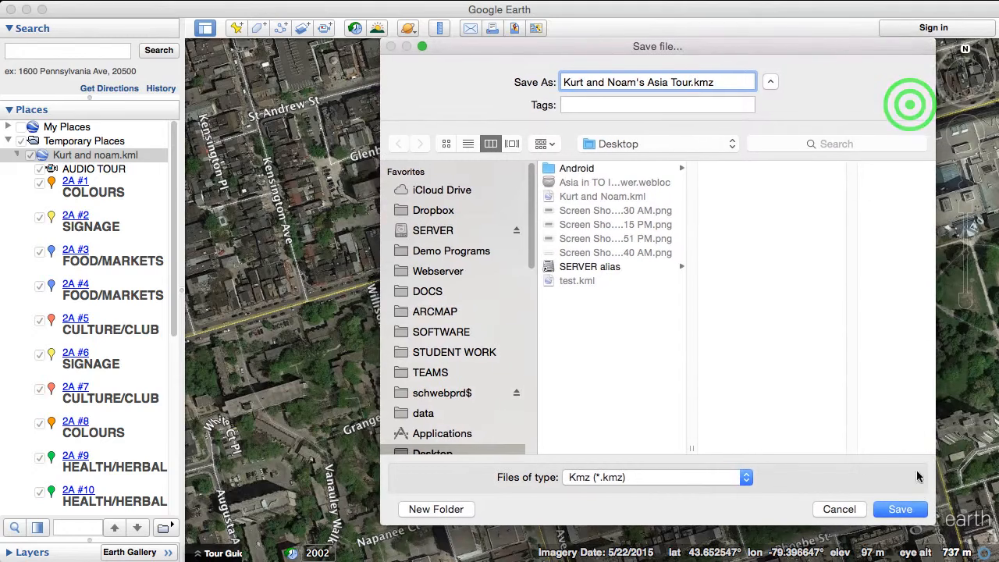
left_click(897, 508)
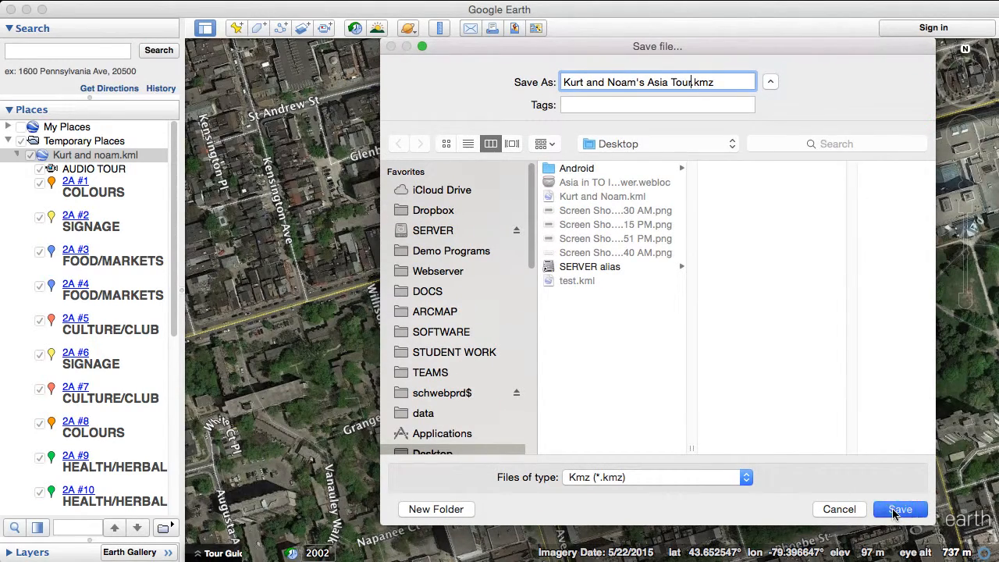